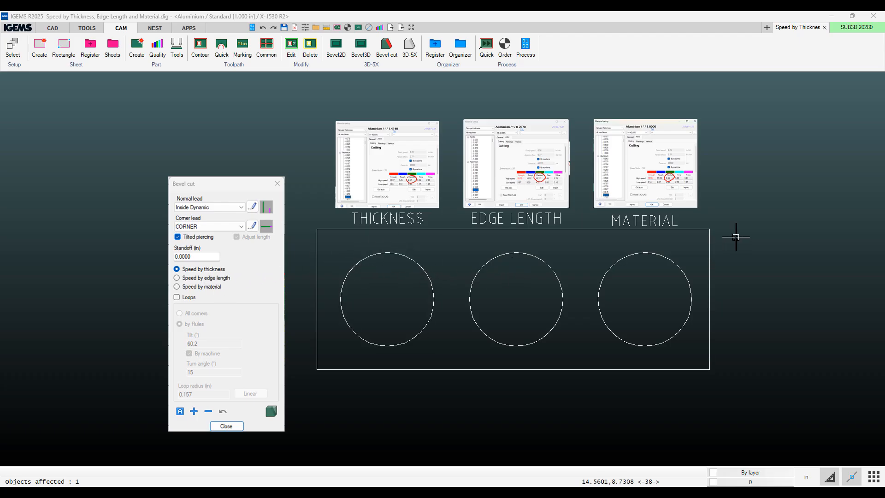
Create a part from the plate outline and its three circles.
{"action": "right_click", "coordinate": [751, 241]}
{"action": "left_click", "coordinate": [789, 367]}
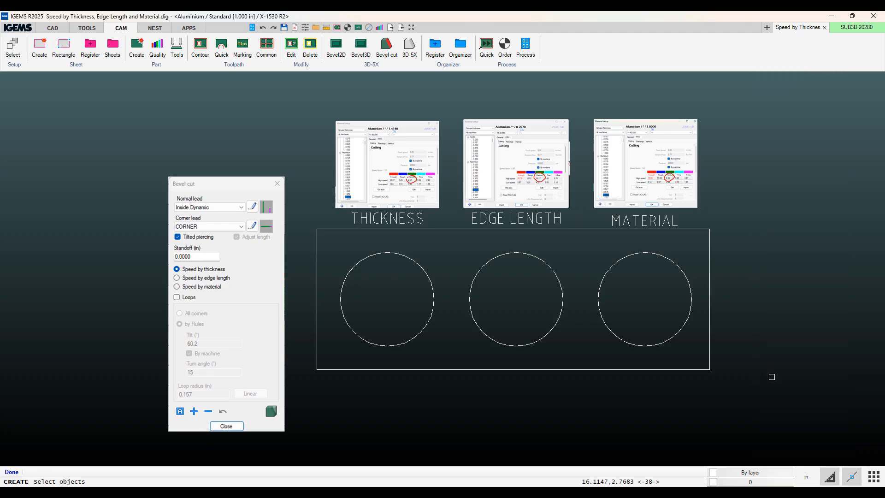
{"action": "left_click_drag", "start_coordinate": [770, 376], "coordinate": [420, 316]}
{"action": "right_click", "coordinate": [421, 316]}
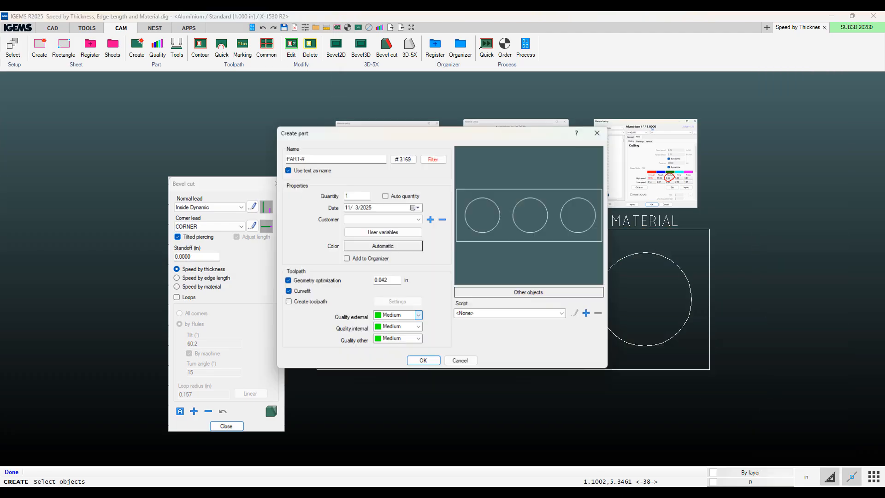
{"action": "left_click", "coordinate": [423, 361]}
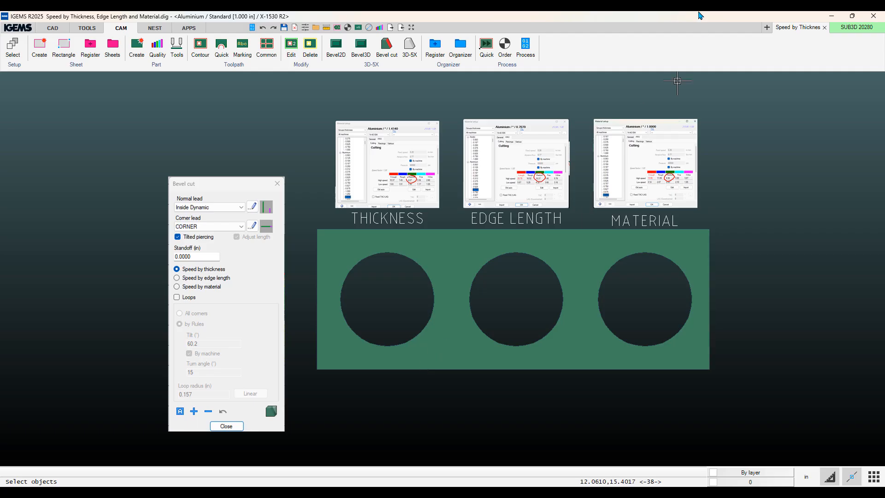
Apply a 2D bevel of 45° with 0.5 in land to all three holes at 1 in thickness.
{"action": "left_click", "coordinate": [336, 54]}
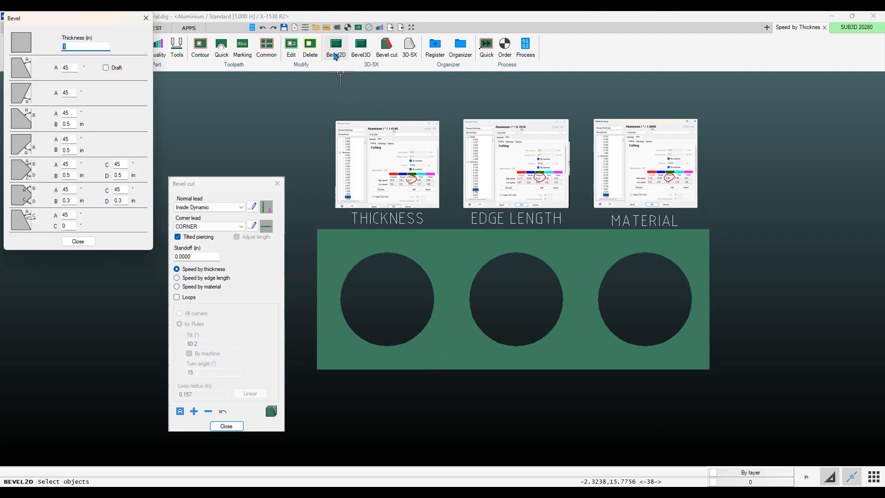
{"action": "left_click", "coordinate": [25, 121]}
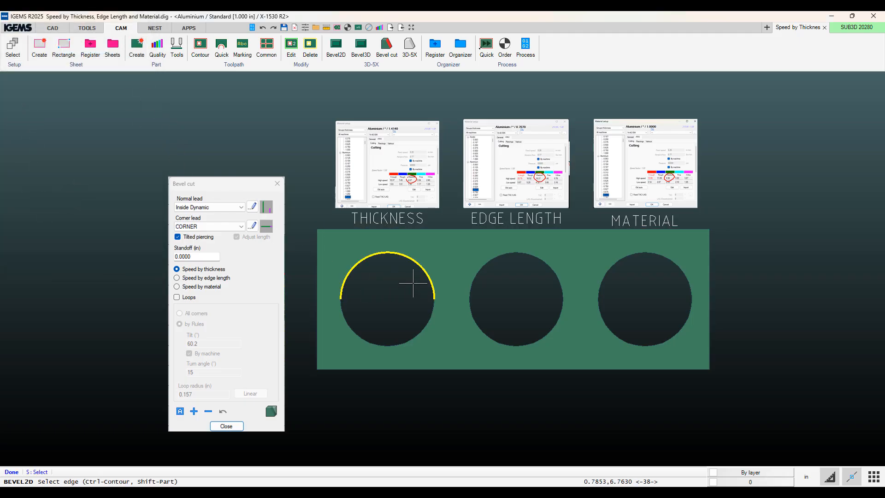
{"action": "key", "text": "ctrl"}
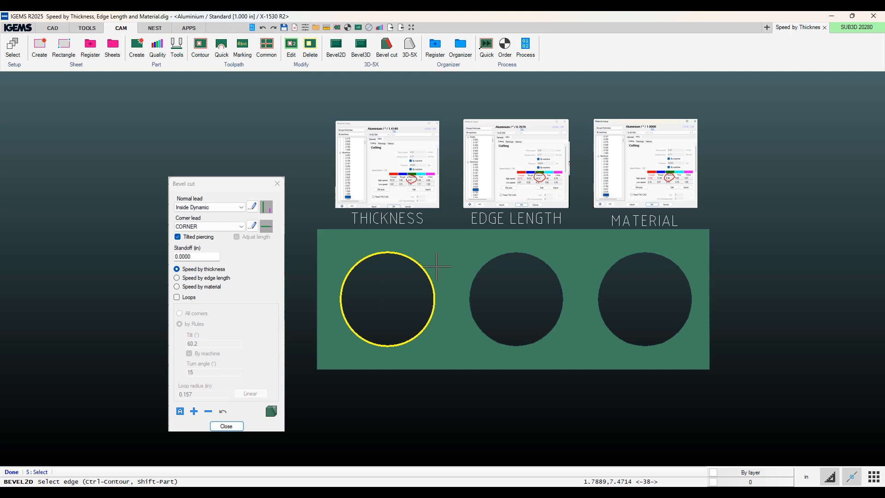
{"action": "left_click", "coordinate": [436, 267]}
{"action": "left_click", "coordinate": [476, 254]}
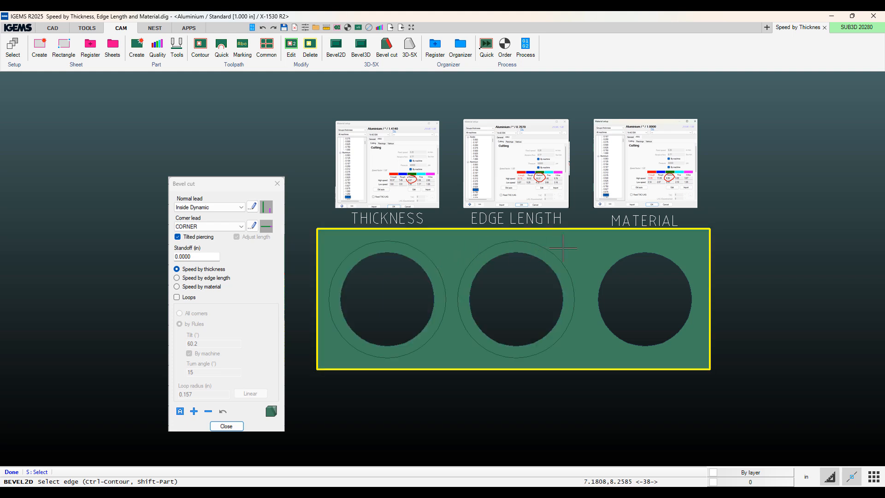
{"action": "left_click", "coordinate": [616, 258]}
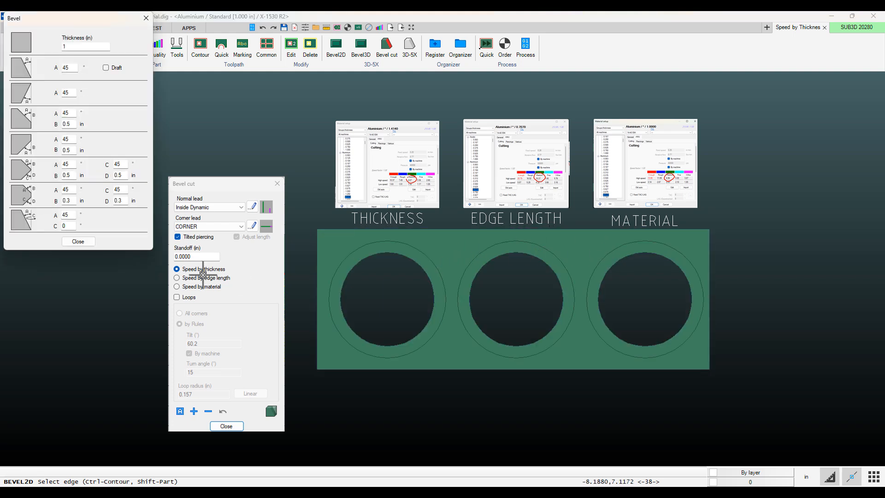
{"action": "left_click", "coordinate": [79, 242]}
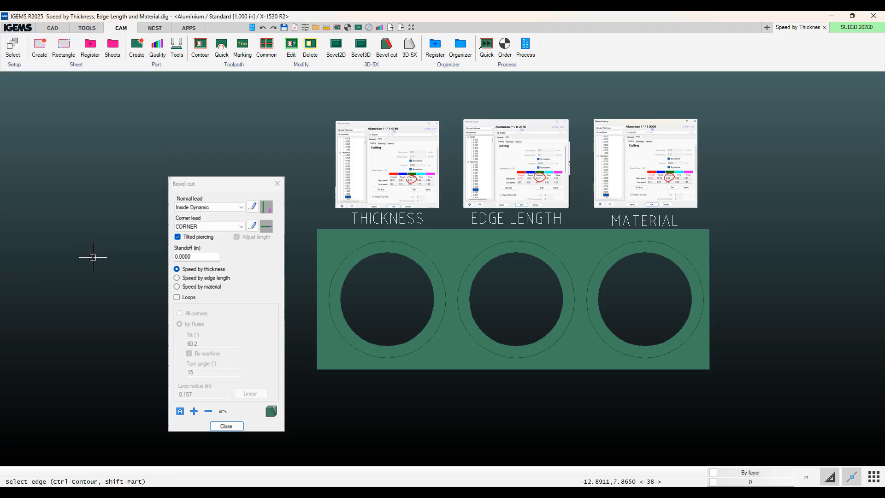
Start a bevel cut on the part in the 3D view and select the first hole's edge curve.
{"action": "left_click", "coordinate": [386, 45]}
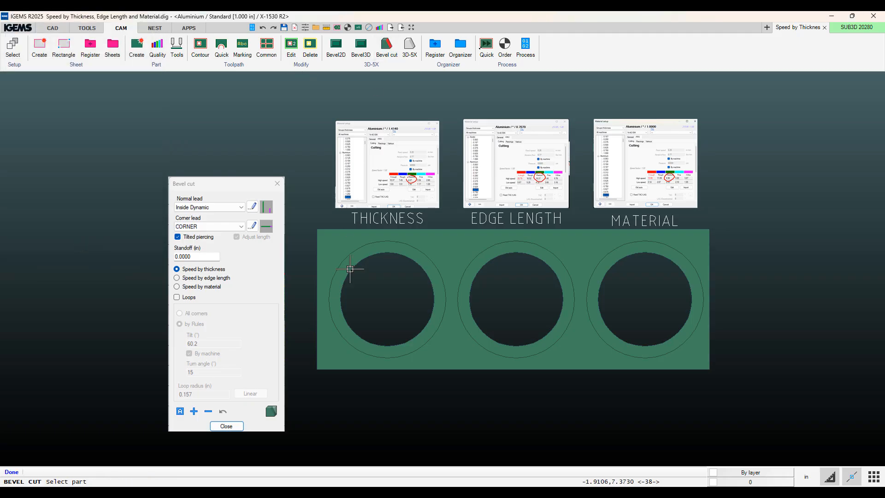
{"action": "left_click", "coordinate": [350, 268]}
{"action": "mouse_move", "coordinate": [249, 278]}
{"action": "middle_mouse_down"}
{"action": "mouse_move", "coordinate": [298, 278]}
{"action": "mouse_move", "coordinate": [364, 232]}
{"action": "mouse_move", "coordinate": [260, 180]}
{"action": "middle_mouse_up"}
{"action": "scroll", "coordinate": [299, 279], "scroll_direction": "down", "scroll_amount": 2}
{"action": "left_click", "coordinate": [13, 115]}
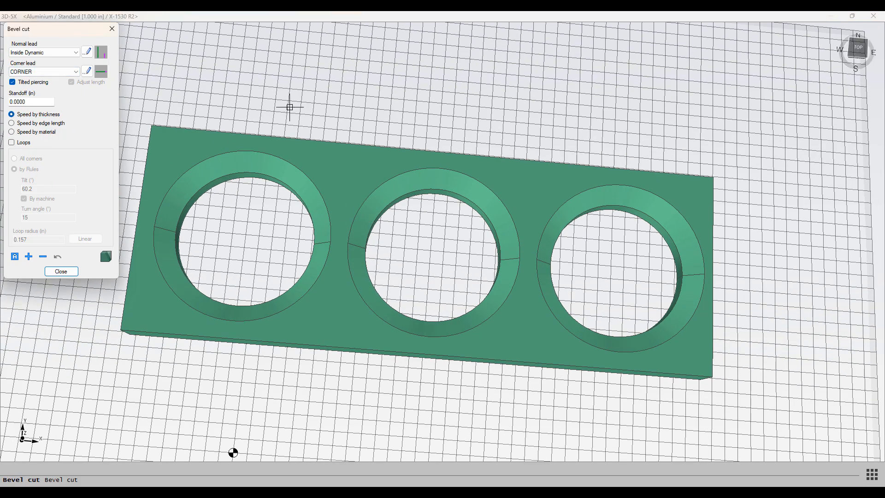
{"action": "middle_click_drag", "start_coordinate": [145, 219], "coordinate": [206, 255]}
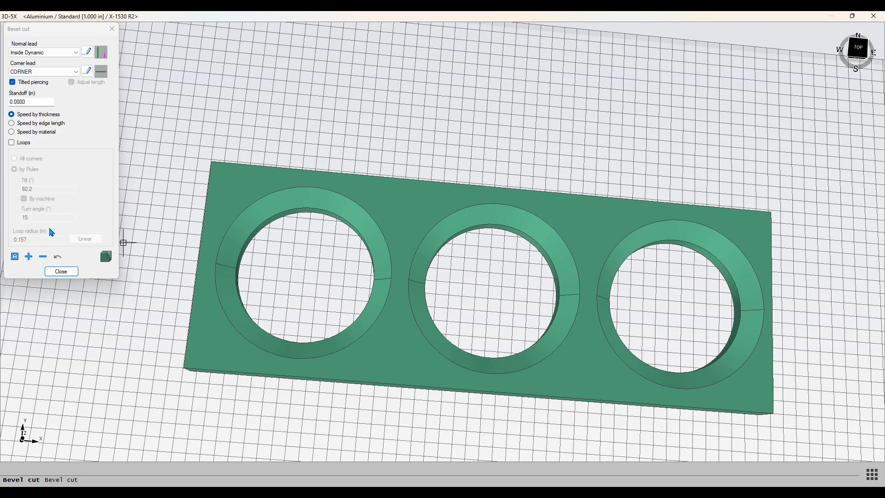
{"action": "left_click", "coordinate": [29, 257]}
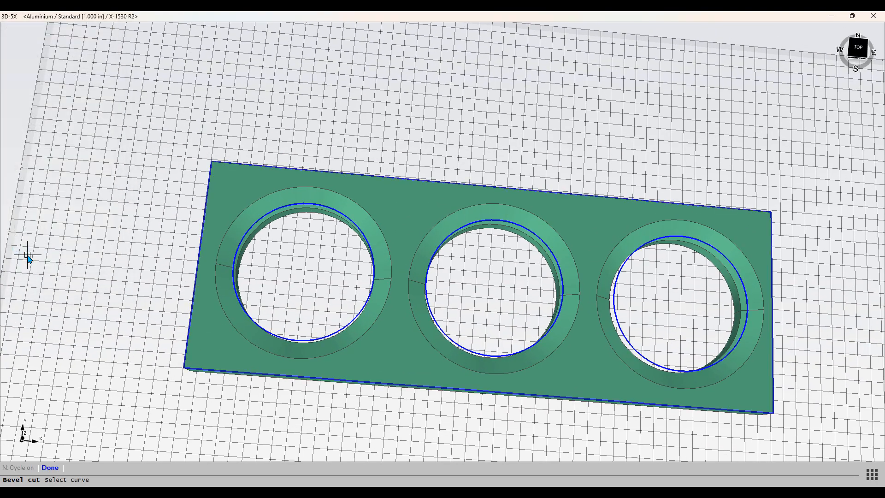
{"action": "left_click", "coordinate": [257, 223]}
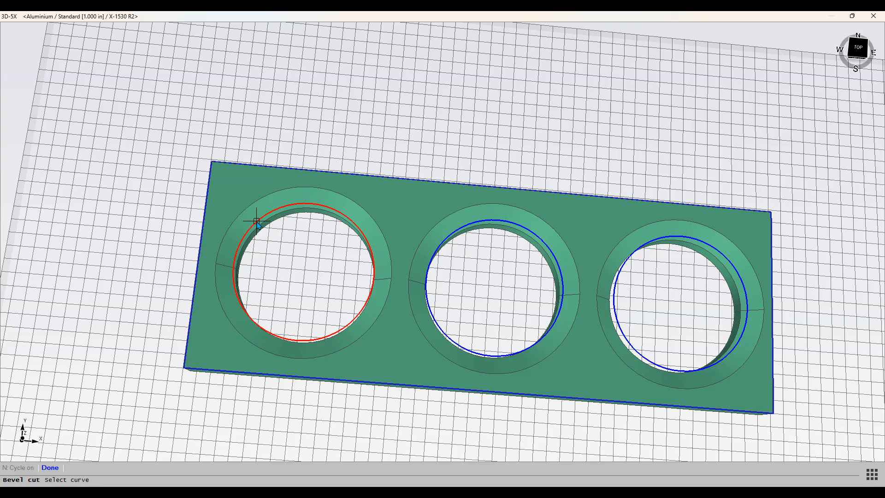
{"action": "key", "text": "Return"}
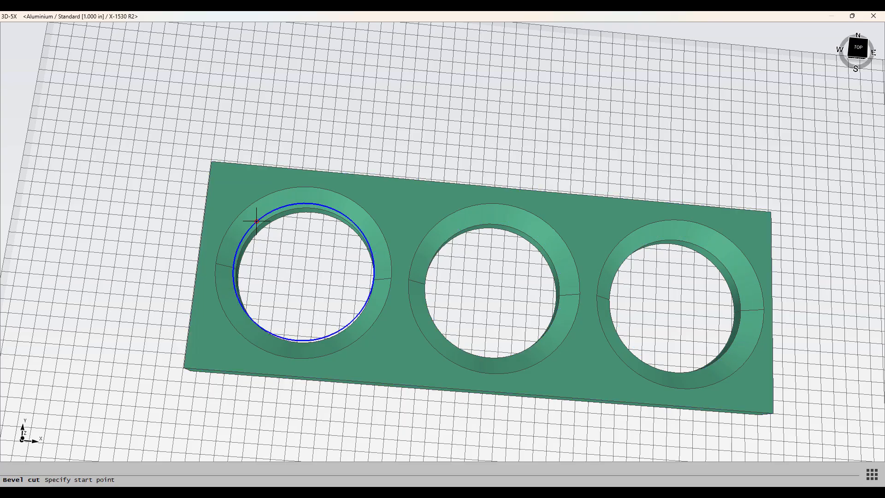
Set the first hole's start point and cutting direction, pick its bevel faces, and finish the toolpath.
{"action": "left_click", "coordinate": [241, 265]}
{"action": "left_click", "coordinate": [233, 265]}
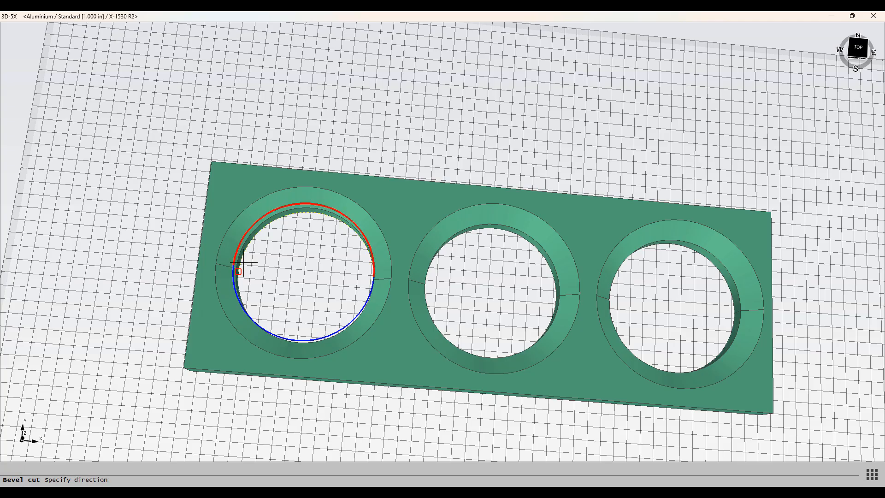
{"action": "left_click", "coordinate": [277, 232]}
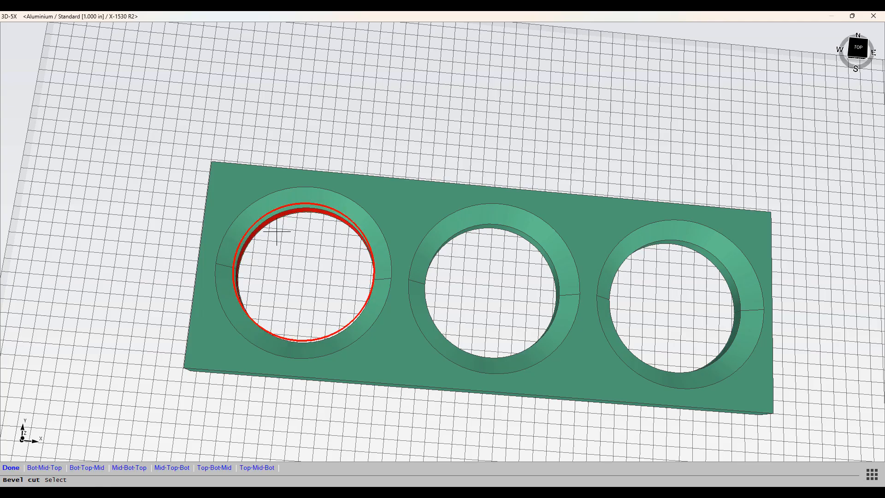
{"action": "left_click", "coordinate": [237, 238]}
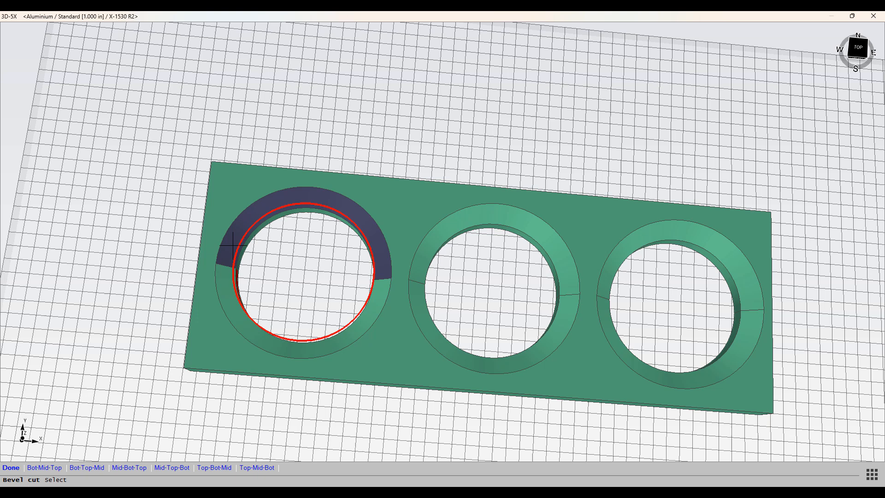
{"action": "left_click", "coordinate": [223, 285]}
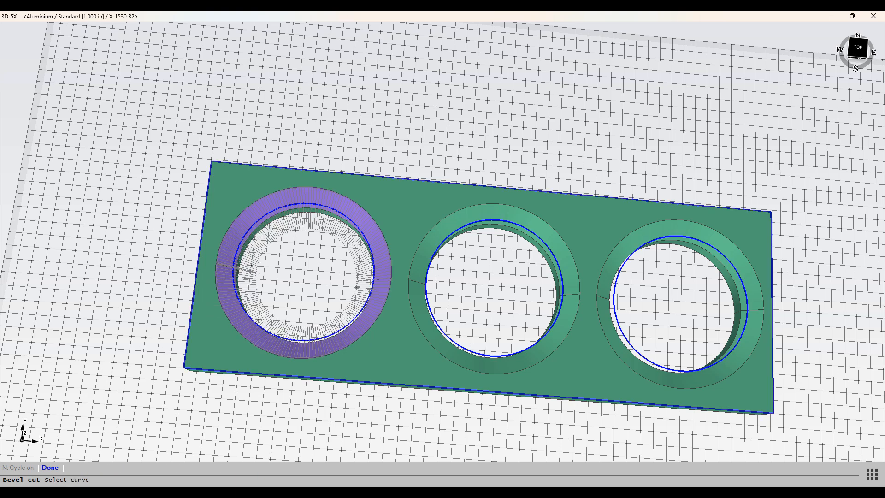
{"action": "left_click", "coordinate": [51, 468]}
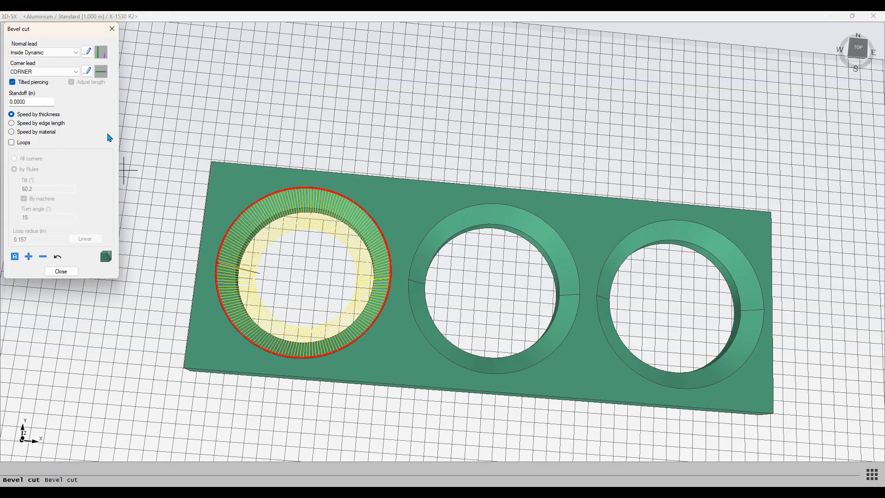
Inspect the first hole's bevel cut toolpath from several angles.
{"action": "scroll", "coordinate": [261, 193], "scroll_direction": "up", "scroll_amount": 7}
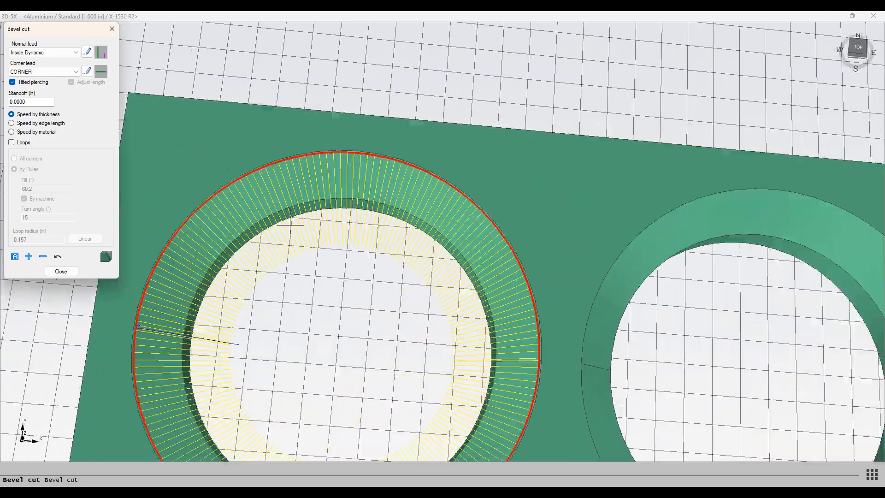
{"action": "middle_click_drag", "start_coordinate": [341, 205], "coordinate": [387, 69]}
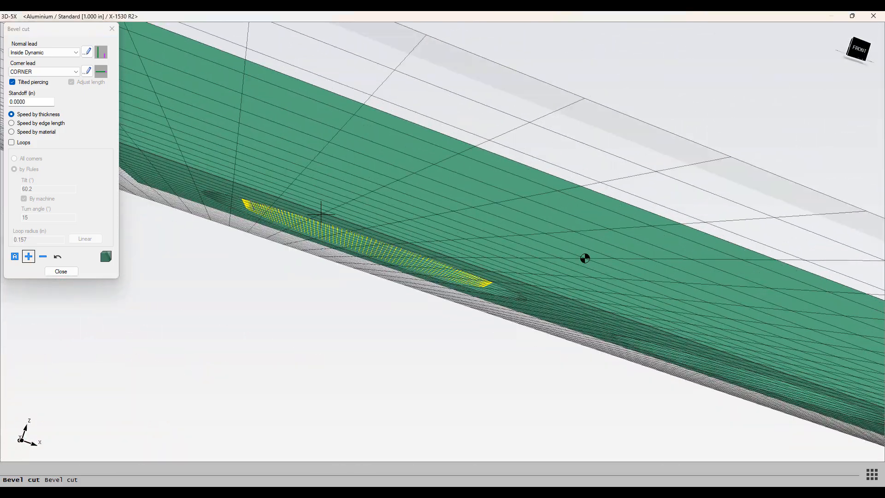
{"action": "scroll", "coordinate": [321, 215], "scroll_direction": "down", "scroll_amount": 2}
{"action": "scroll", "coordinate": [320, 218], "scroll_direction": "up", "scroll_amount": 5}
{"action": "scroll", "coordinate": [319, 220], "scroll_direction": "down", "scroll_amount": 3}
{"action": "scroll", "coordinate": [319, 221], "scroll_direction": "down", "scroll_amount": 3}
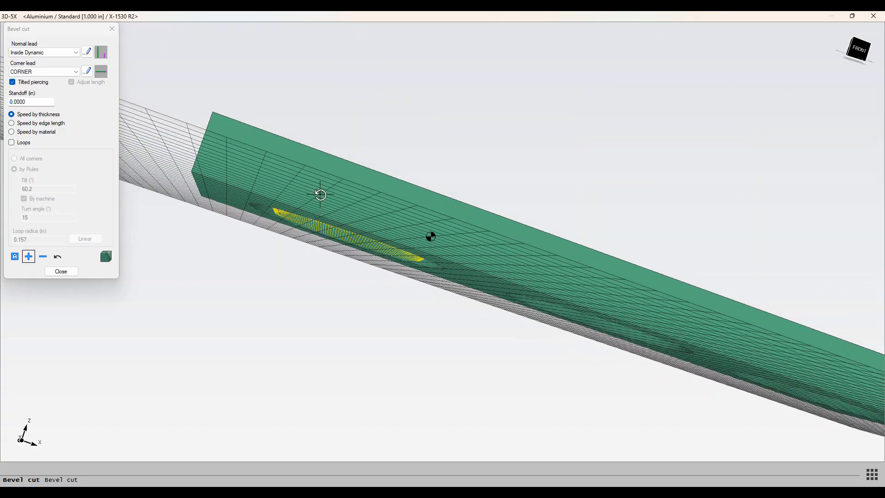
{"action": "middle_click_drag", "start_coordinate": [320, 194], "coordinate": [292, 239]}
{"action": "scroll", "coordinate": [305, 187], "scroll_direction": "up", "scroll_amount": 3}
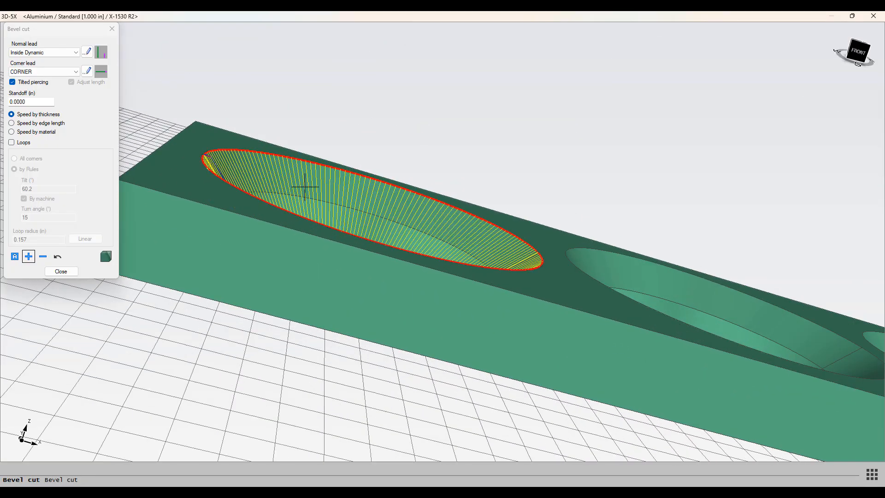
{"action": "middle_click_drag", "start_coordinate": [295, 171], "coordinate": [298, 214]}
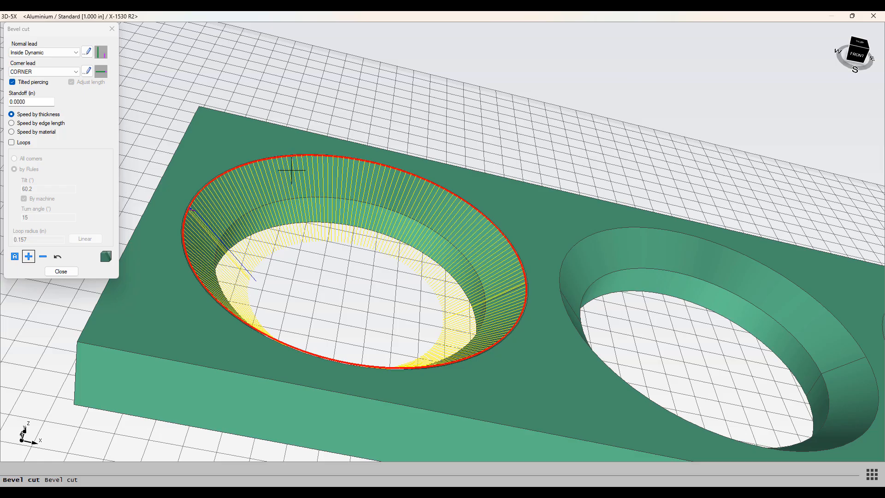
{"action": "scroll", "coordinate": [292, 168], "scroll_direction": "up", "scroll_amount": 2}
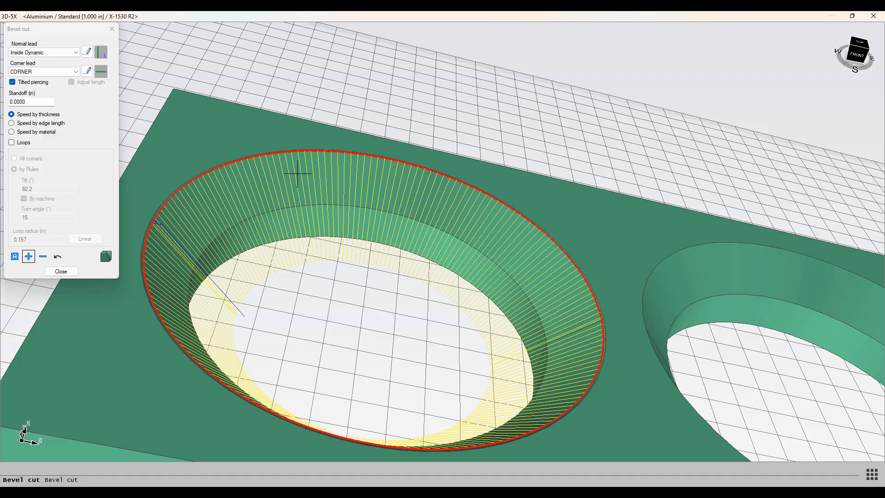
{"action": "mouse_move", "coordinate": [298, 173]}
{"action": "middle_mouse_down"}
{"action": "mouse_move", "coordinate": [351, 165]}
{"action": "mouse_move", "coordinate": [336, 146]}
{"action": "mouse_move", "coordinate": [291, 168]}
{"action": "middle_mouse_up"}
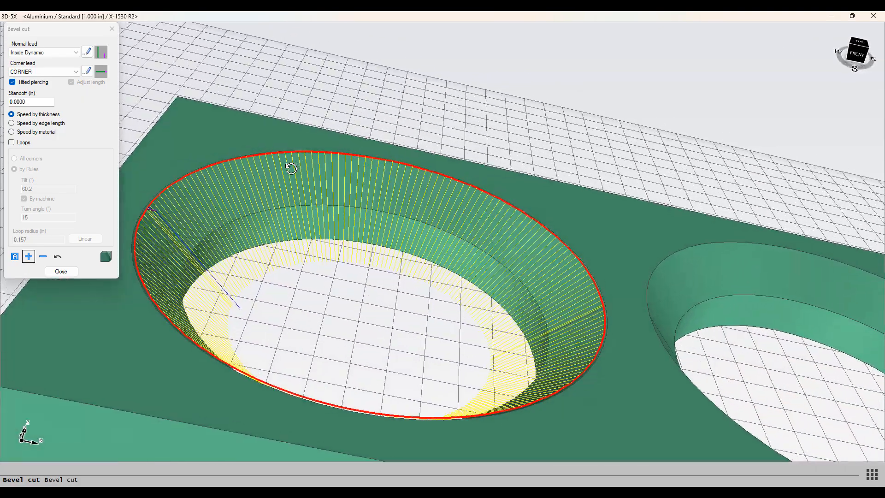
{"action": "scroll", "coordinate": [290, 168], "scroll_direction": "down", "scroll_amount": 3}
Switch to Speed by edge length and add a bevel cut toolpath on the second hole with start point, direction and faces.
{"action": "left_click", "coordinate": [25, 124]}
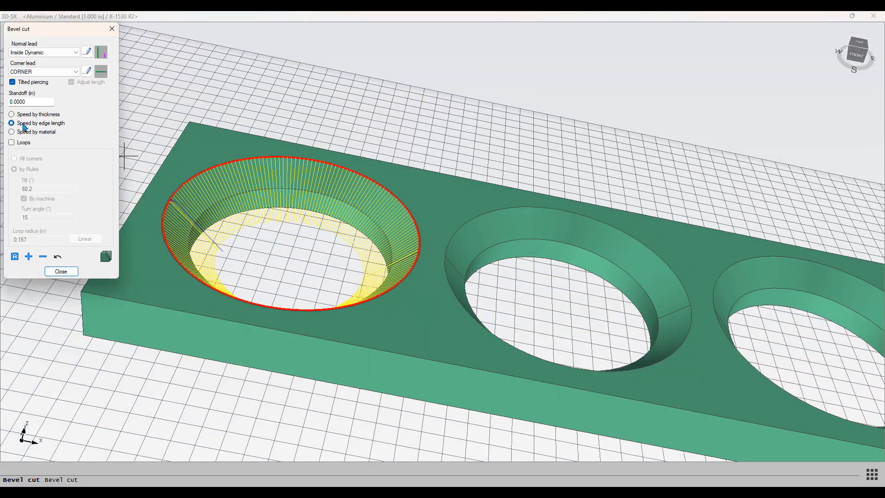
{"action": "left_click", "coordinate": [29, 256]}
{"action": "left_click", "coordinate": [484, 234]}
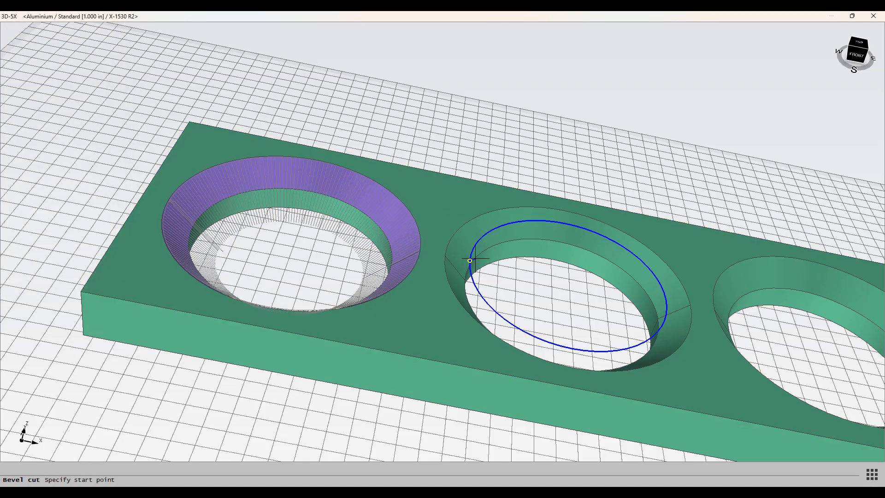
{"action": "left_click", "coordinate": [476, 265]}
{"action": "left_click", "coordinate": [469, 261]}
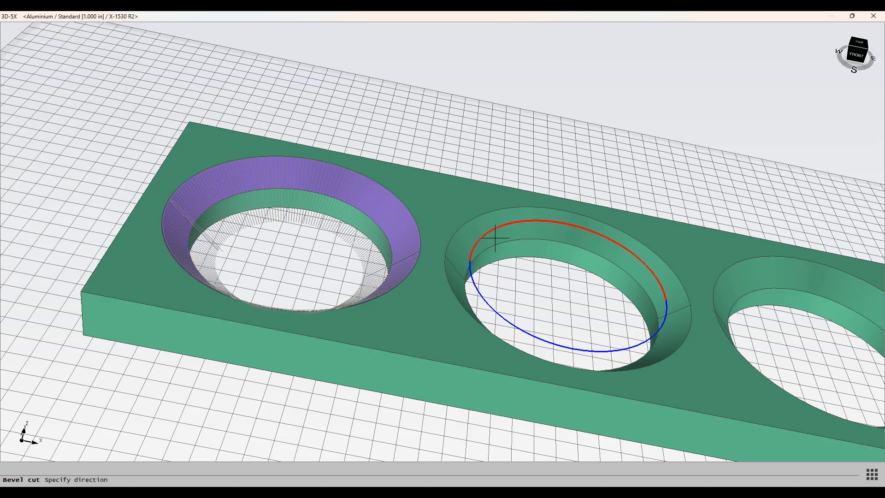
{"action": "left_click", "coordinate": [500, 234]}
{"action": "left_click", "coordinate": [476, 235]}
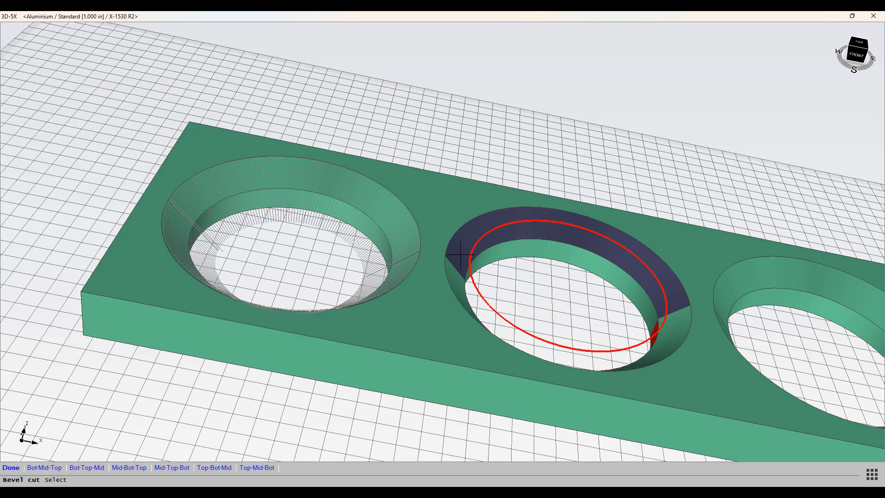
{"action": "left_click", "coordinate": [453, 276]}
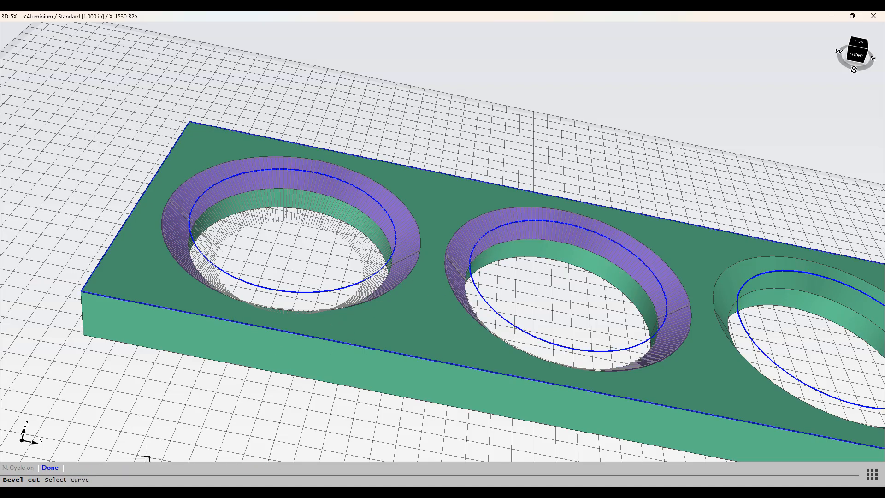
{"action": "left_click", "coordinate": [50, 468]}
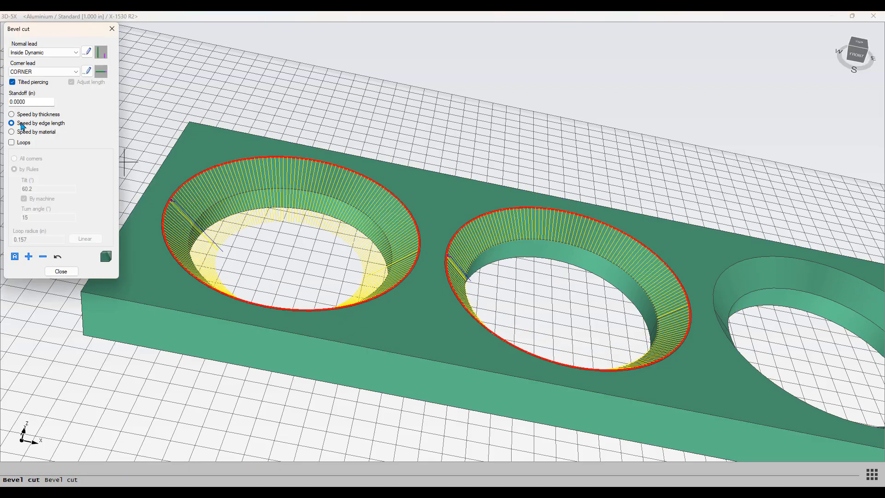
{"action": "scroll", "coordinate": [540, 222], "scroll_direction": "down", "scroll_amount": 3}
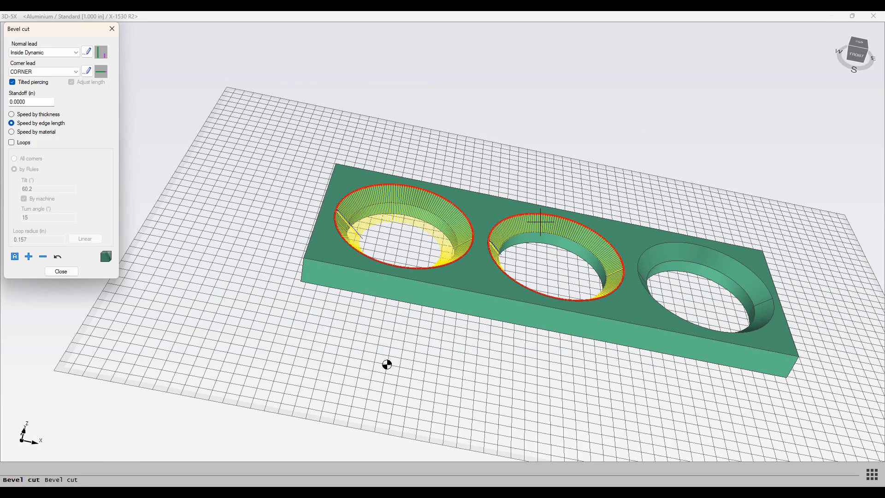
{"action": "scroll", "coordinate": [537, 223], "scroll_direction": "up", "scroll_amount": 8}
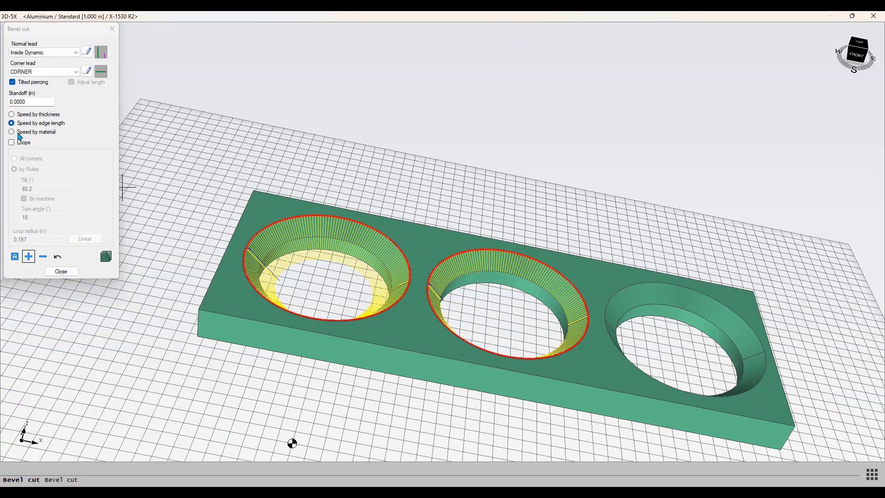
Switch to Speed by material and add a bevel cut toolpath on the third hole with start point, direction and bevel faces.
{"action": "left_click", "coordinate": [19, 133]}
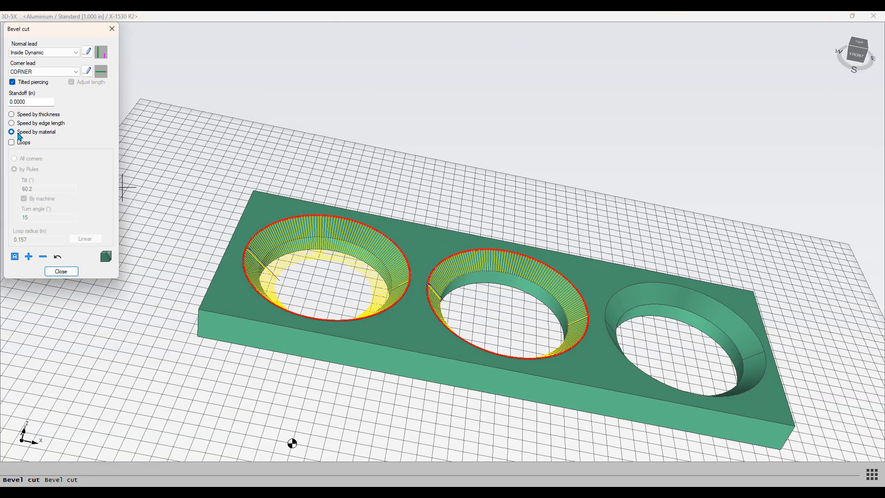
{"action": "left_click", "coordinate": [28, 257]}
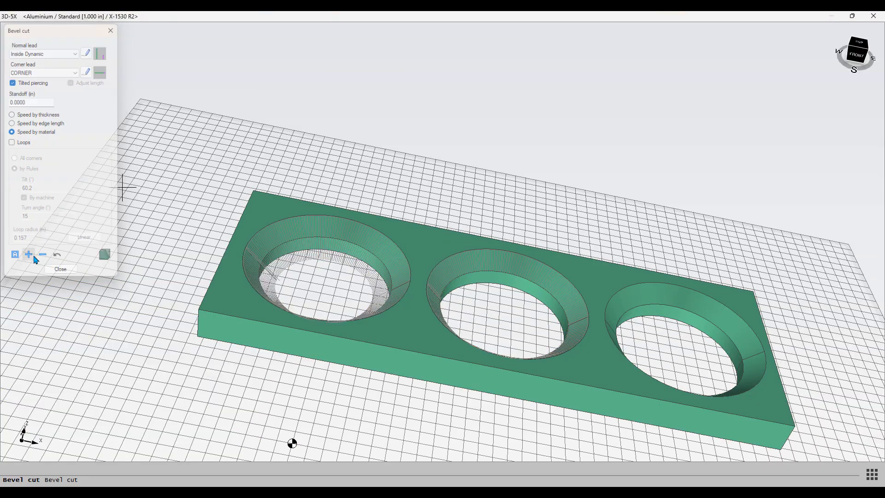
{"action": "left_click", "coordinate": [652, 295]}
{"action": "left_click", "coordinate": [633, 316]}
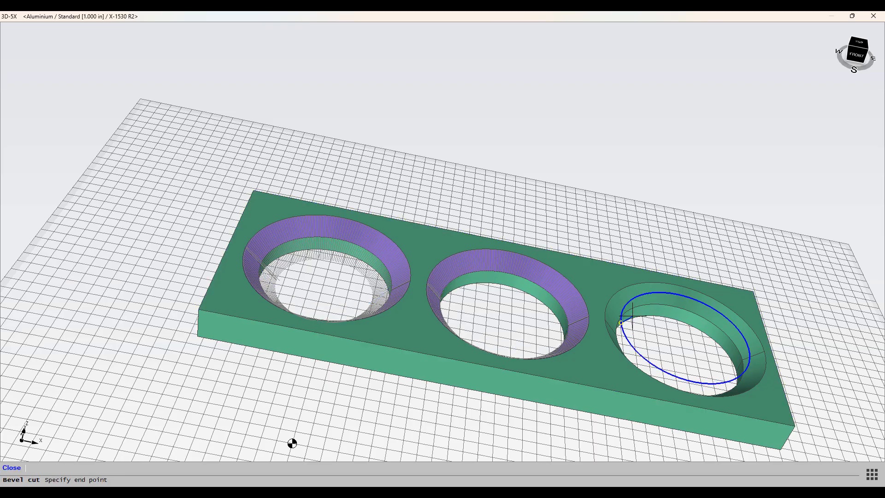
{"action": "right_click", "coordinate": [635, 311]}
{"action": "left_click", "coordinate": [635, 311]}
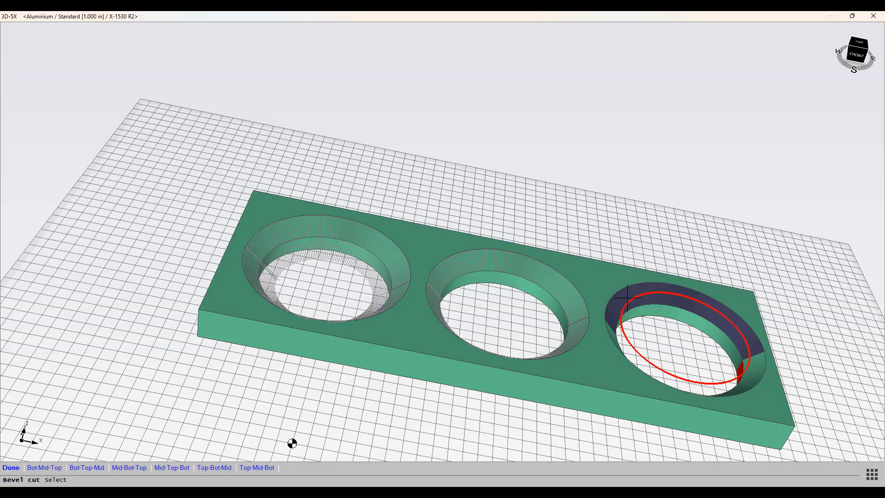
{"action": "middle_click_drag", "start_coordinate": [622, 318], "coordinate": [521, 290]}
{"action": "right_click", "coordinate": [609, 356]}
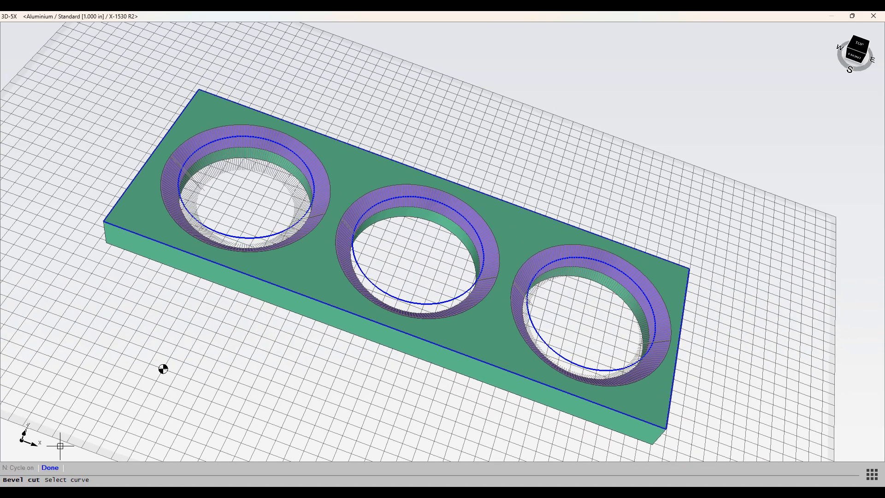
{"action": "left_click", "coordinate": [52, 470]}
Inspect the three holes' bevel cut toolpaths from several angles.
{"action": "scroll", "coordinate": [602, 306], "scroll_direction": "down", "scroll_amount": 2}
{"action": "scroll", "coordinate": [601, 303], "scroll_direction": "up", "scroll_amount": 6}
{"action": "middle_click_drag", "start_coordinate": [601, 282], "coordinate": [637, 290]}
{"action": "scroll", "coordinate": [618, 248], "scroll_direction": "up", "scroll_amount": 3}
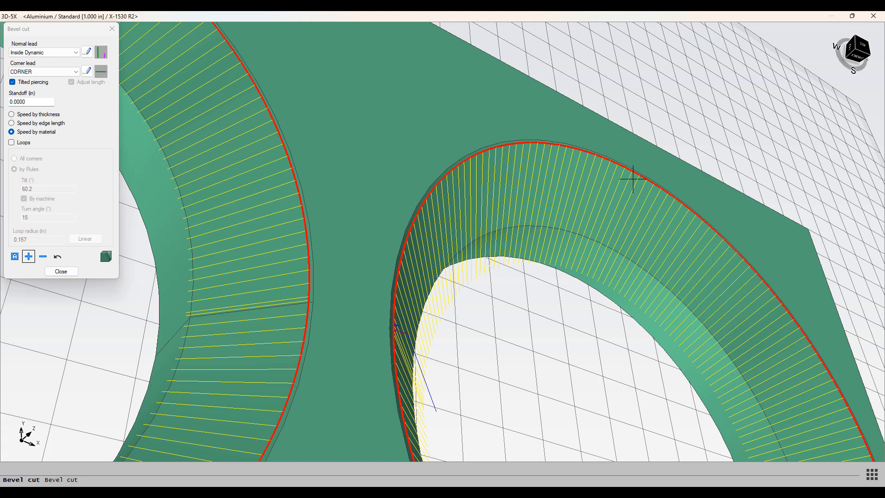
{"action": "scroll", "coordinate": [620, 226], "scroll_direction": "up", "scroll_amount": 2}
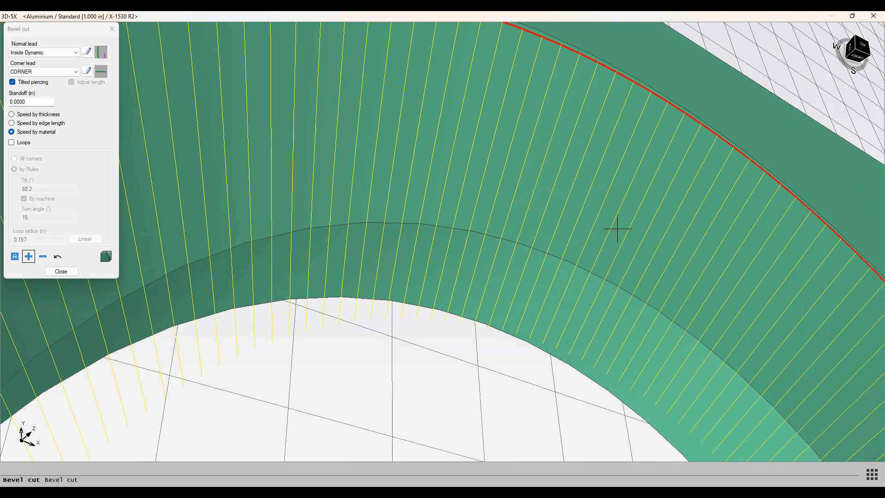
{"action": "scroll", "coordinate": [455, 255], "scroll_direction": "down", "scroll_amount": 6}
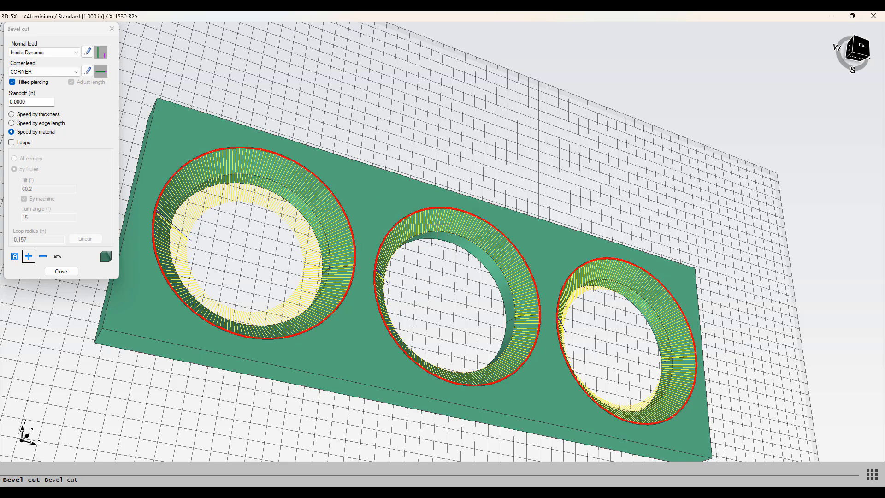
{"action": "middle_click_drag", "start_coordinate": [495, 284], "coordinate": [436, 240]}
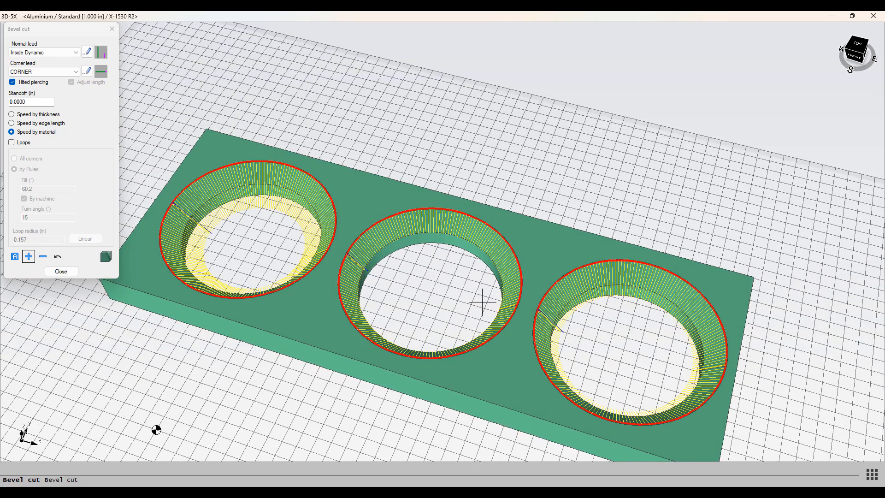
{"action": "middle_click_drag", "start_coordinate": [437, 246], "coordinate": [430, 272]}
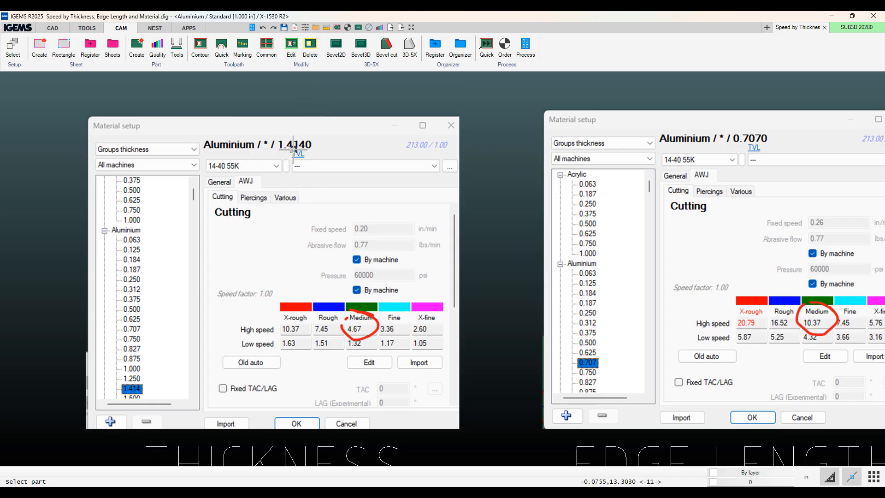
Examine the material setup images comparing Medium cutting speeds for thickness, edge length and material.
{"action": "middle_click_drag", "start_coordinate": [302, 220], "coordinate": [303, 195]}
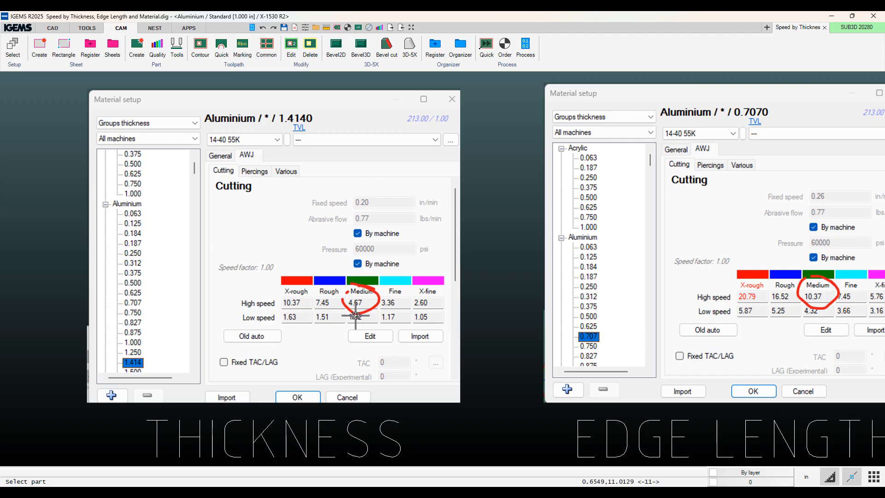
{"action": "scroll", "coordinate": [357, 313], "scroll_direction": "up", "scroll_amount": 3}
{"action": "scroll", "coordinate": [356, 314], "scroll_direction": "down", "scroll_amount": 7}
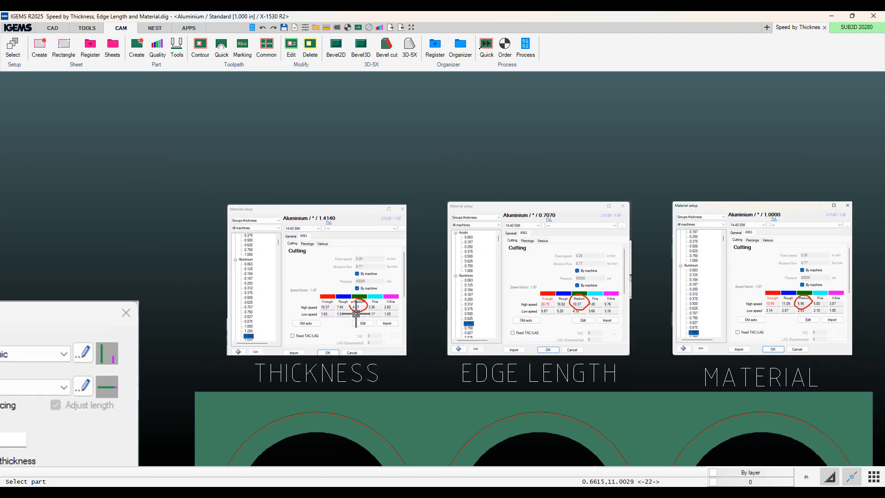
{"action": "middle_click_drag", "start_coordinate": [356, 314], "coordinate": [149, 246]}
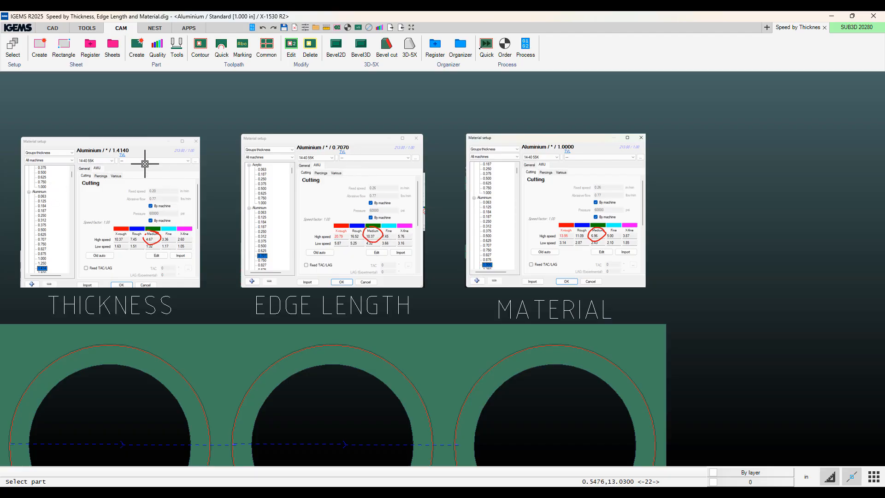
{"action": "scroll", "coordinate": [322, 137], "scroll_direction": "down", "scroll_amount": 4}
{"action": "scroll", "coordinate": [318, 141], "scroll_direction": "up", "scroll_amount": 7}
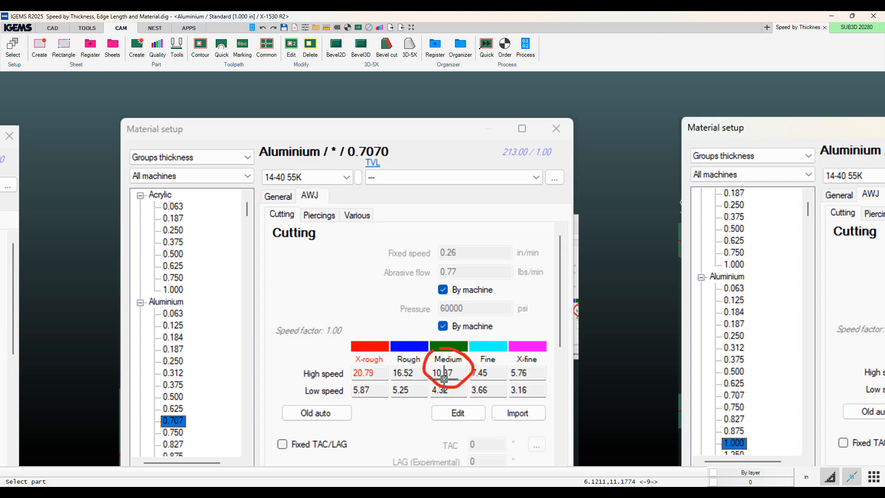
{"action": "scroll", "coordinate": [491, 370], "scroll_direction": "up", "scroll_amount": 3}
{"action": "scroll", "coordinate": [491, 370], "scroll_direction": "down", "scroll_amount": 7}
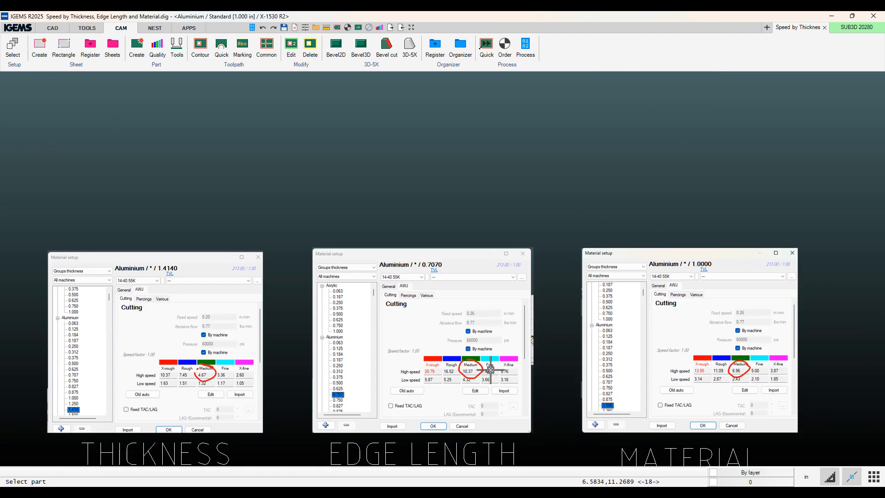
{"action": "scroll", "coordinate": [527, 365], "scroll_direction": "down", "scroll_amount": 1}
{"action": "middle_click_drag", "start_coordinate": [527, 364], "coordinate": [285, 211]}
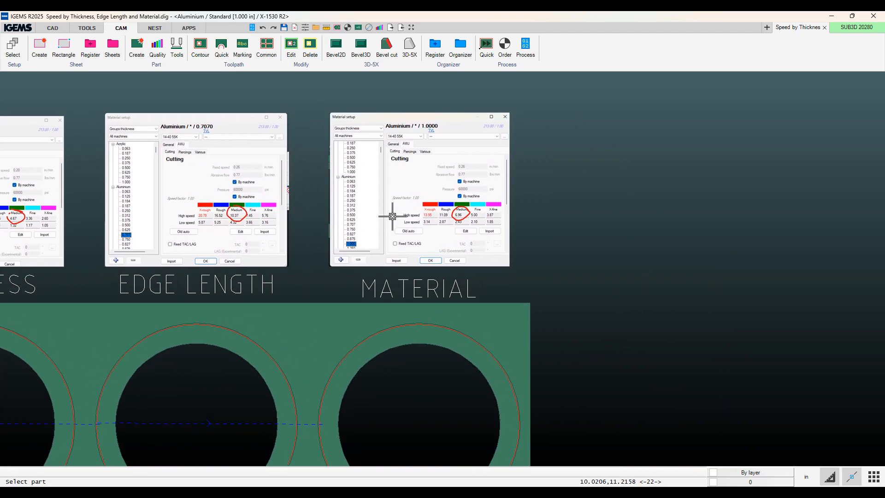
{"action": "middle_click_drag", "start_coordinate": [389, 212], "coordinate": [342, 303]}
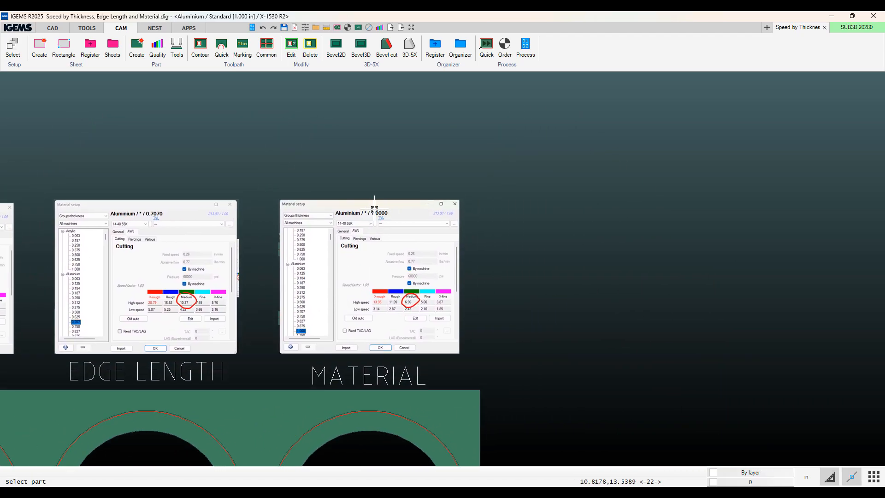
{"action": "scroll", "coordinate": [375, 210], "scroll_direction": "down", "scroll_amount": 1}
{"action": "scroll", "coordinate": [382, 206], "scroll_direction": "up", "scroll_amount": 1}
{"action": "scroll", "coordinate": [420, 336], "scroll_direction": "up", "scroll_amount": 3}
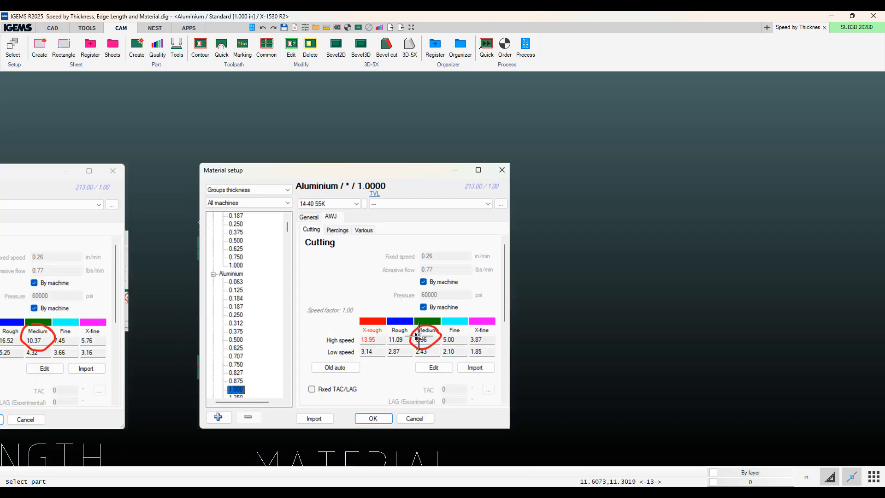
{"action": "scroll", "coordinate": [419, 337], "scroll_direction": "up", "scroll_amount": 2}
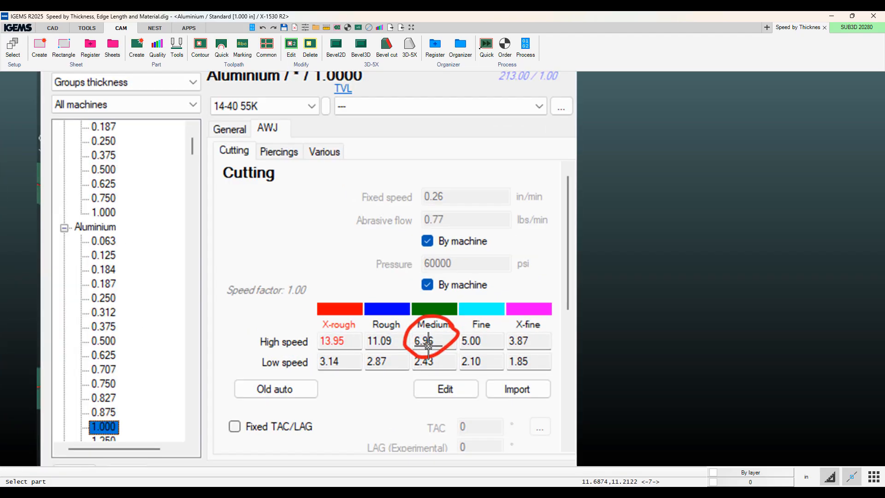
{"action": "scroll", "coordinate": [428, 346], "scroll_direction": "down", "scroll_amount": 5}
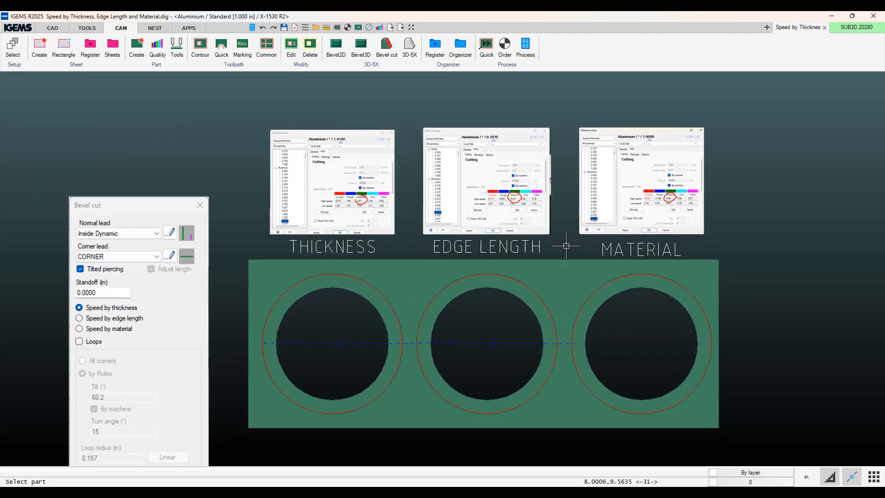
Set the cut order by selecting the part.
{"action": "left_click", "coordinate": [505, 47]}
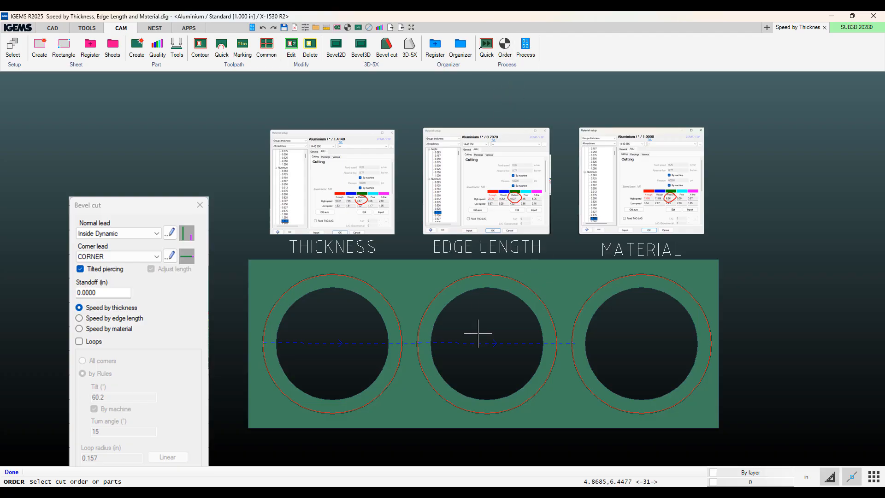
{"action": "left_click", "coordinate": [425, 289]}
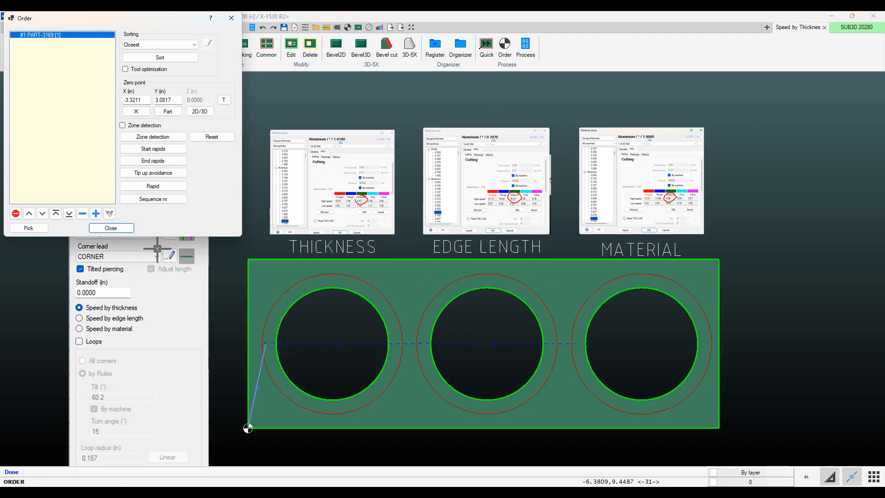
{"action": "left_click", "coordinate": [111, 228]}
Process the part and open the simulation of the generated NC code.
{"action": "right_click", "coordinate": [257, 392]}
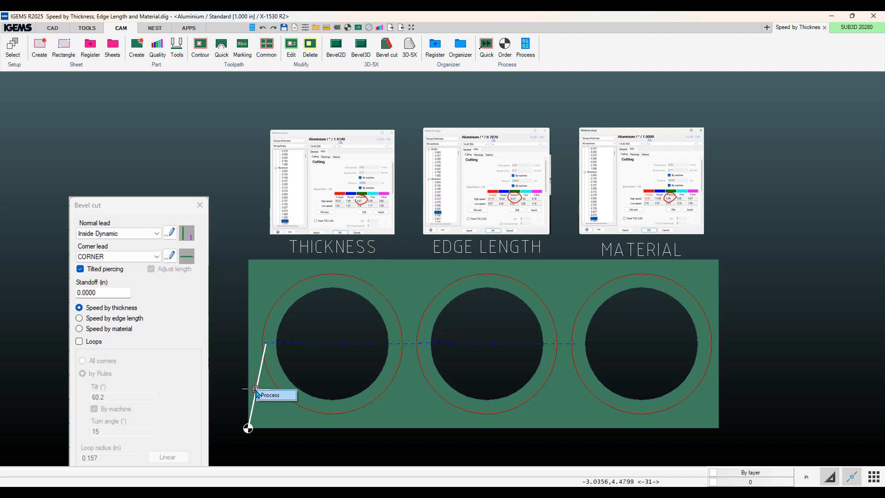
{"action": "left_click", "coordinate": [270, 395]}
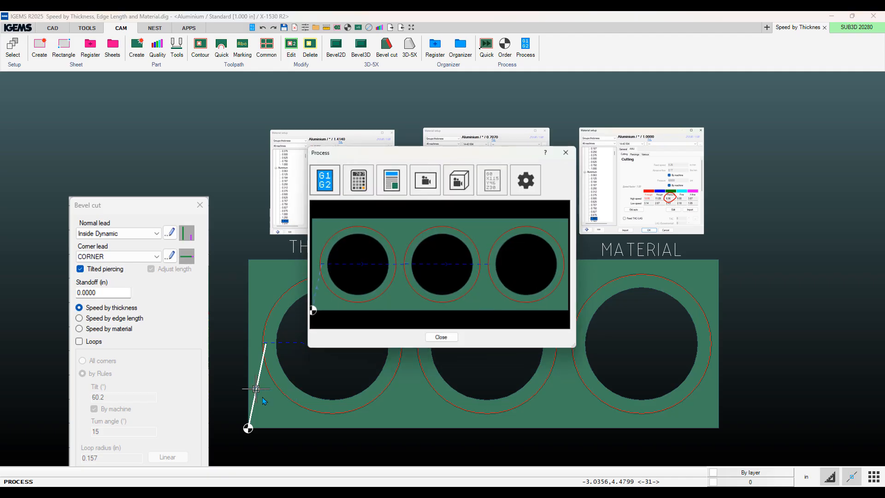
{"action": "left_click", "coordinate": [425, 179]}
{"action": "left_click", "coordinate": [248, 428]}
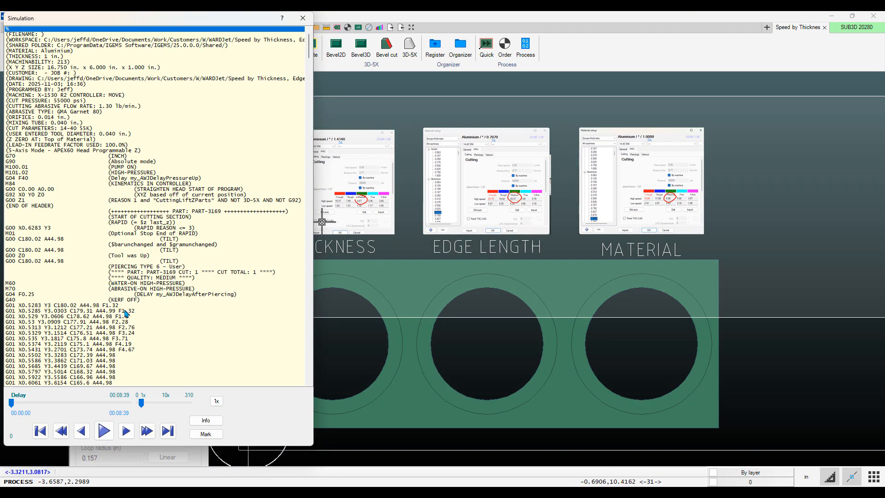
Step through the simulation to the second hole's cut and examine its G-code feed rates.
{"action": "left_click", "coordinate": [129, 350]}
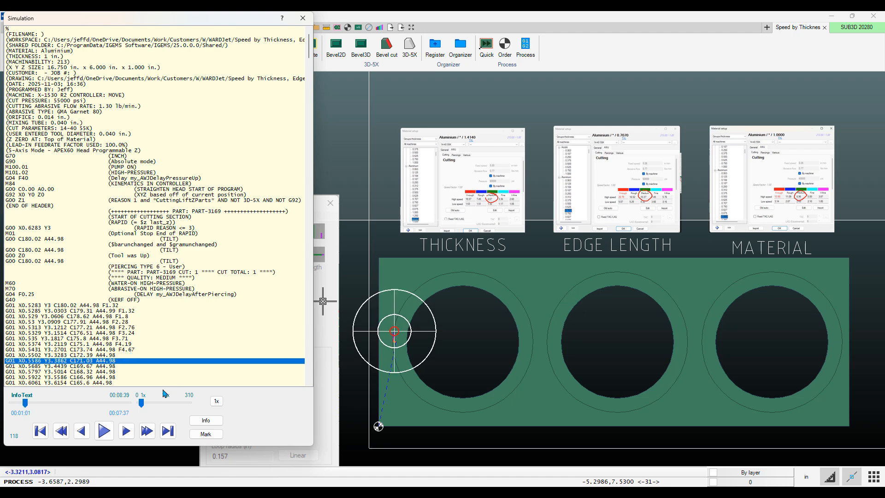
{"action": "left_click", "coordinate": [147, 431]}
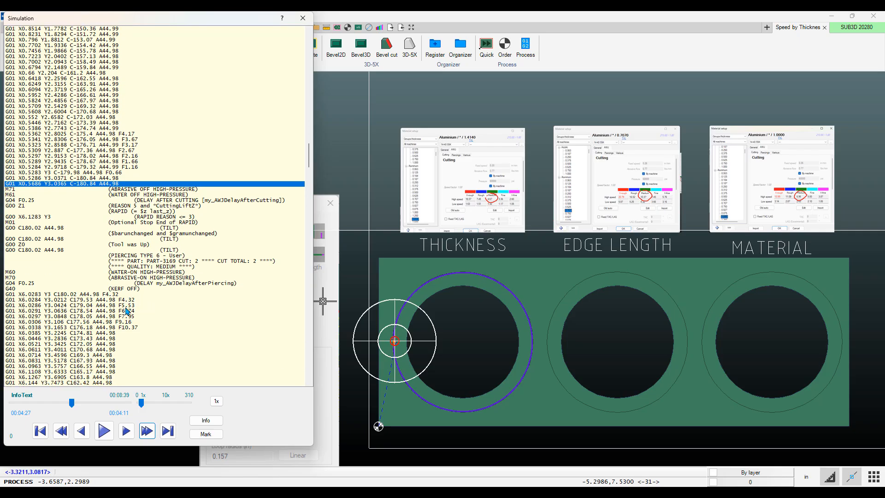
{"action": "left_click", "coordinate": [127, 312]}
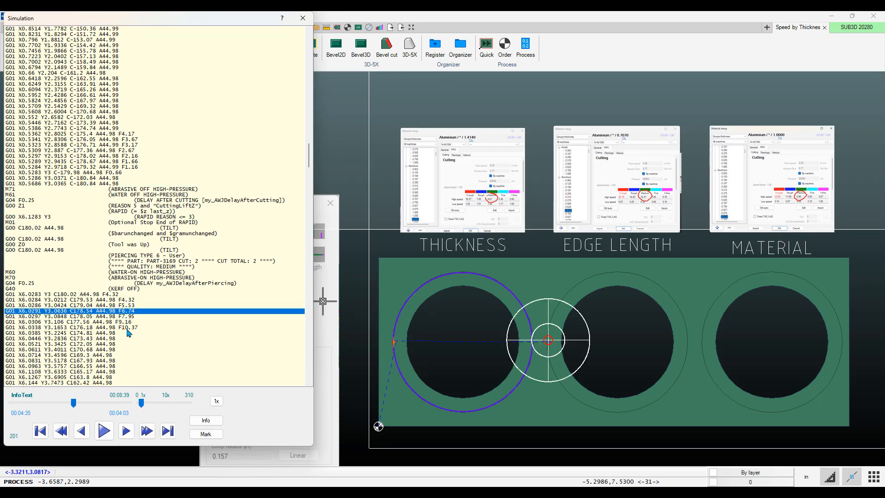
{"action": "left_click", "coordinate": [127, 329]}
{"action": "scroll", "coordinate": [656, 182], "scroll_direction": "down", "scroll_amount": 4}
{"action": "scroll", "coordinate": [654, 183], "scroll_direction": "up", "scroll_amount": 4}
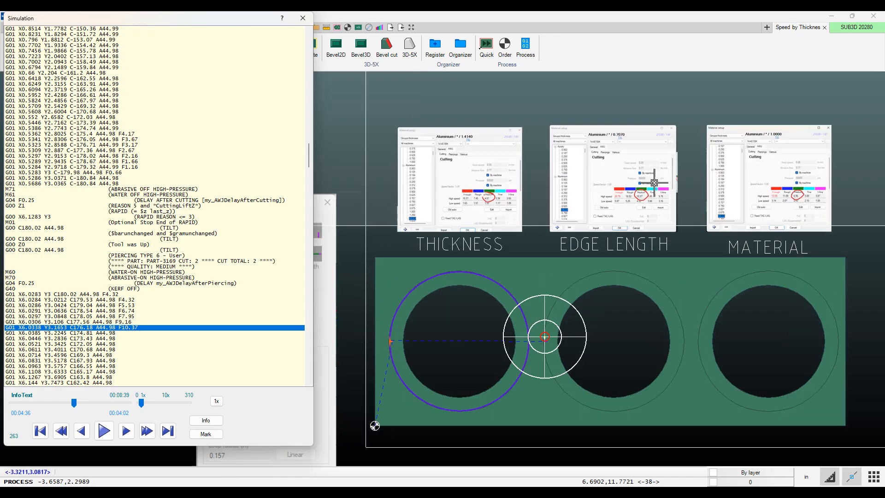
{"action": "scroll", "coordinate": [655, 183], "scroll_direction": "up", "scroll_amount": 5}
{"action": "scroll", "coordinate": [621, 221], "scroll_direction": "down", "scroll_amount": 3}
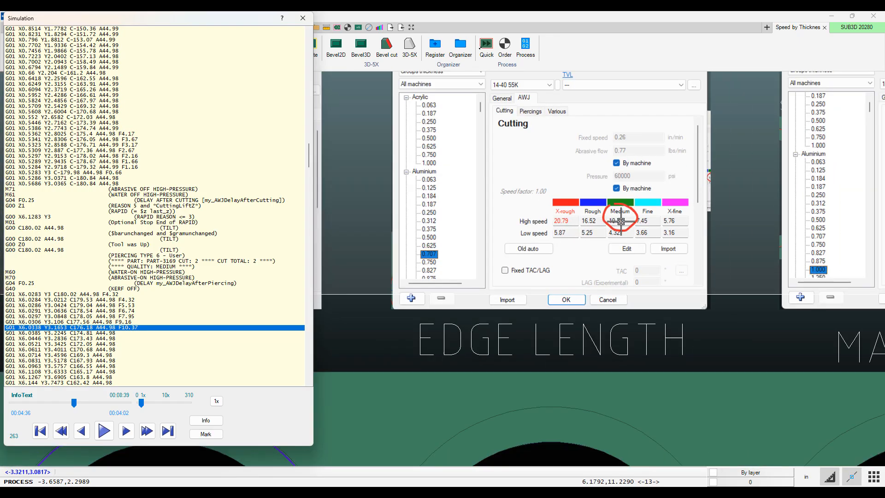
Advance the simulation to the third hole's cut and compare its feed rates with the material speed table.
{"action": "left_click", "coordinate": [147, 431]}
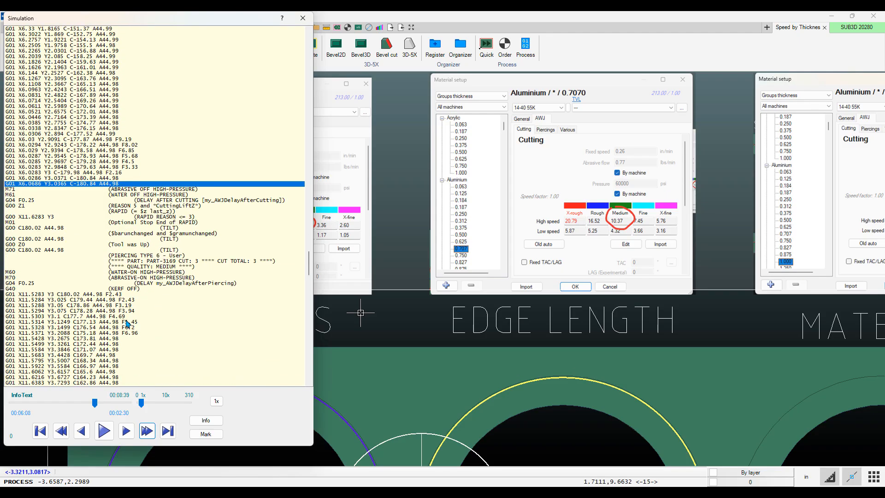
{"action": "left_click", "coordinate": [128, 333]}
{"action": "scroll", "coordinate": [726, 282], "scroll_direction": "up", "scroll_amount": 2}
{"action": "scroll", "coordinate": [706, 277], "scroll_direction": "down", "scroll_amount": 4}
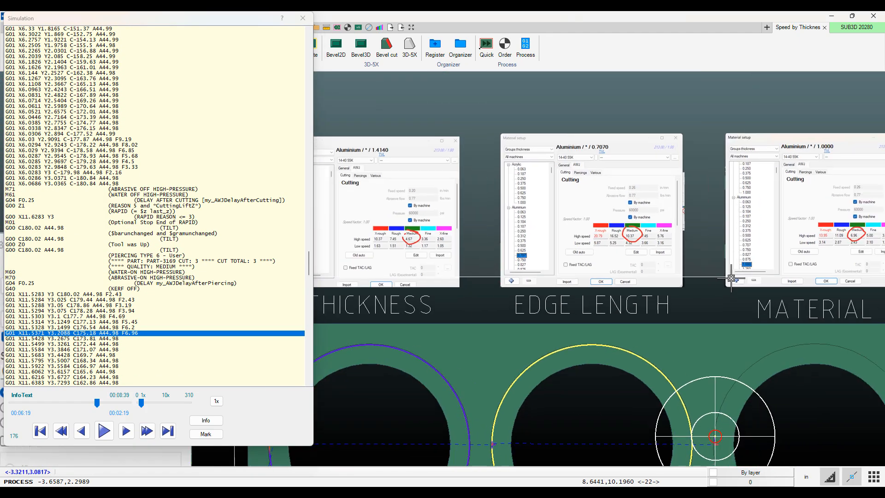
{"action": "middle_click_drag", "start_coordinate": [731, 278], "coordinate": [355, 342]}
{"action": "scroll", "coordinate": [477, 302], "scroll_direction": "up", "scroll_amount": 5}
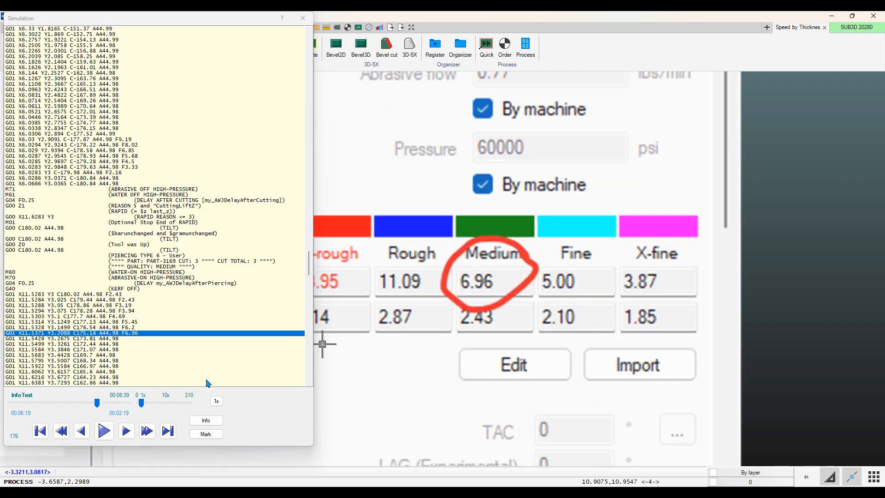
{"action": "scroll", "coordinate": [461, 300], "scroll_direction": "down", "scroll_amount": 6}
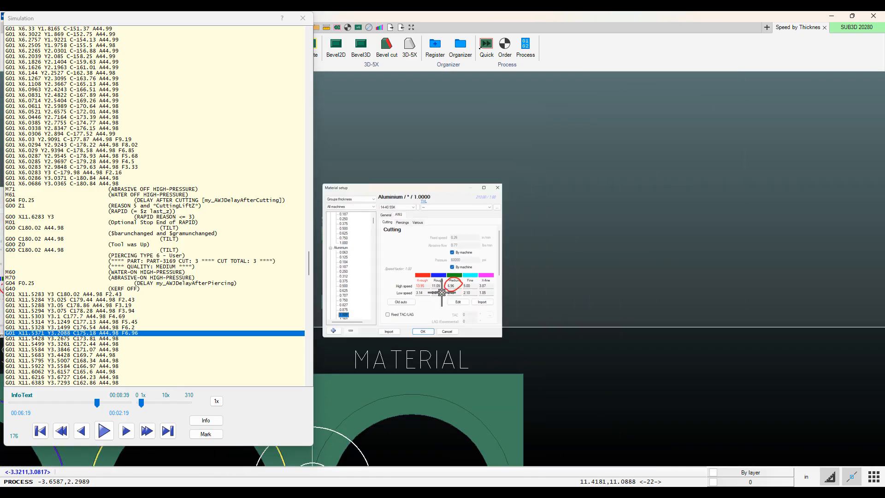
{"action": "scroll", "coordinate": [442, 292], "scroll_direction": "down", "scroll_amount": 4}
{"action": "middle_click_drag", "start_coordinate": [441, 295], "coordinate": [642, 261]}
{"action": "key", "text": "Escape"}
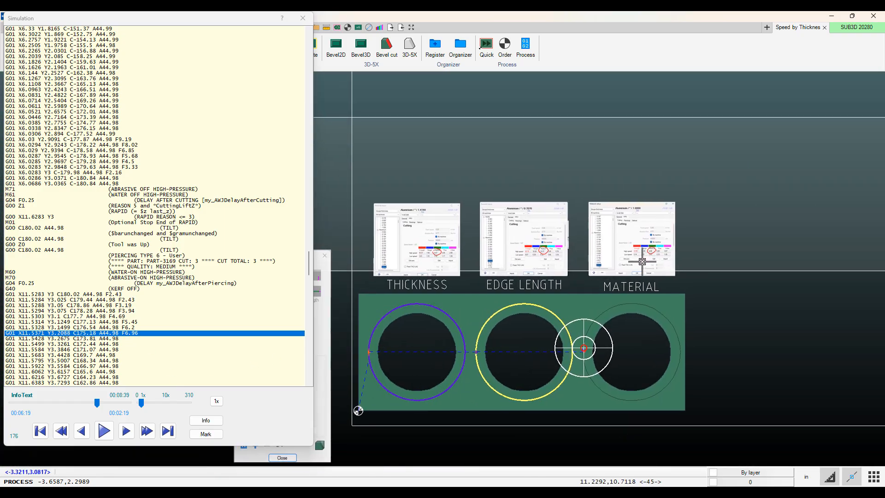